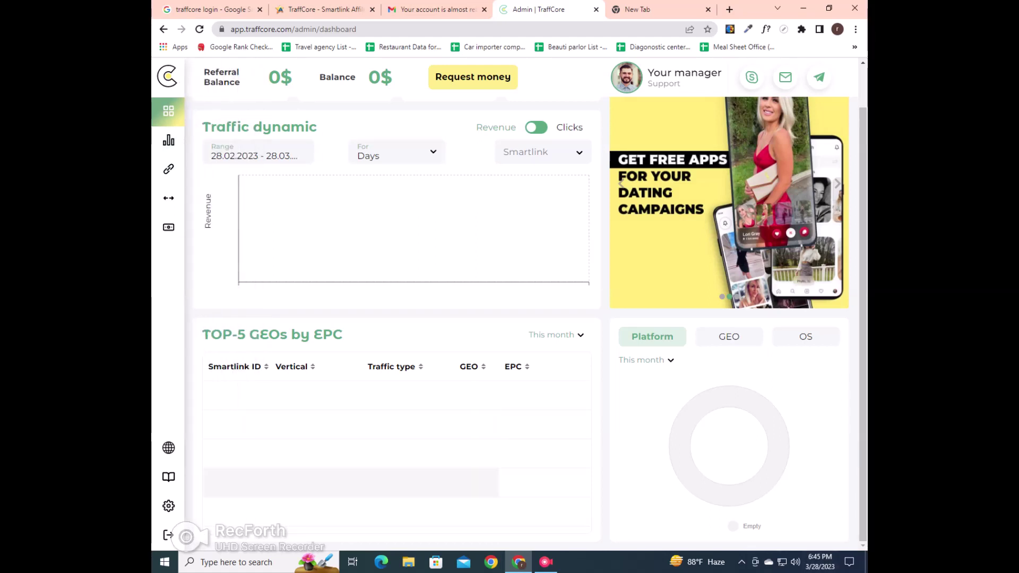
{"action": "mouse_move", "coordinate": [168, 170]}
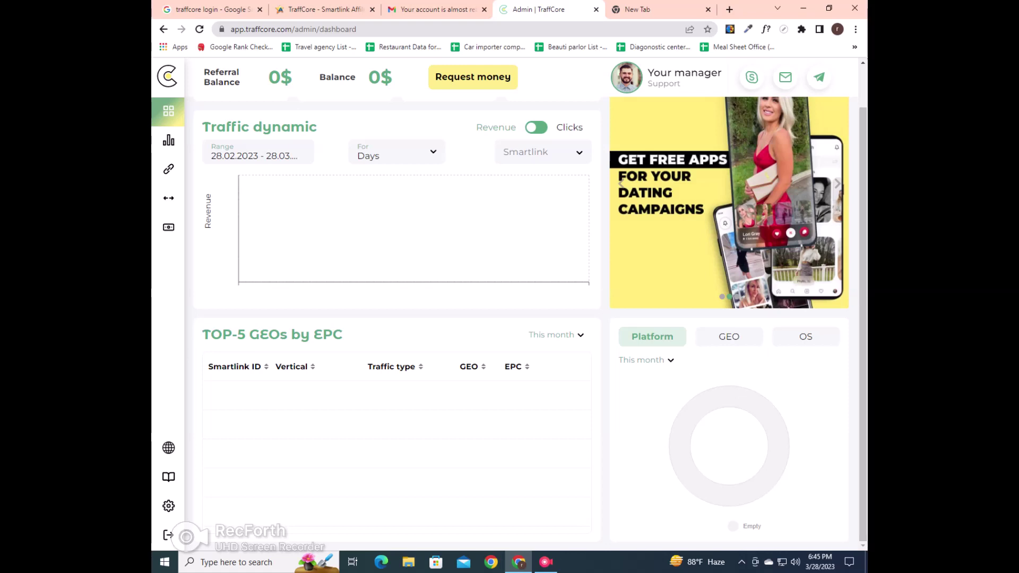
{"action": "left_click_drag", "start_coordinate": [681, 85], "coordinate": [612, 69]}
{"action": "left_click", "coordinate": [684, 79]}
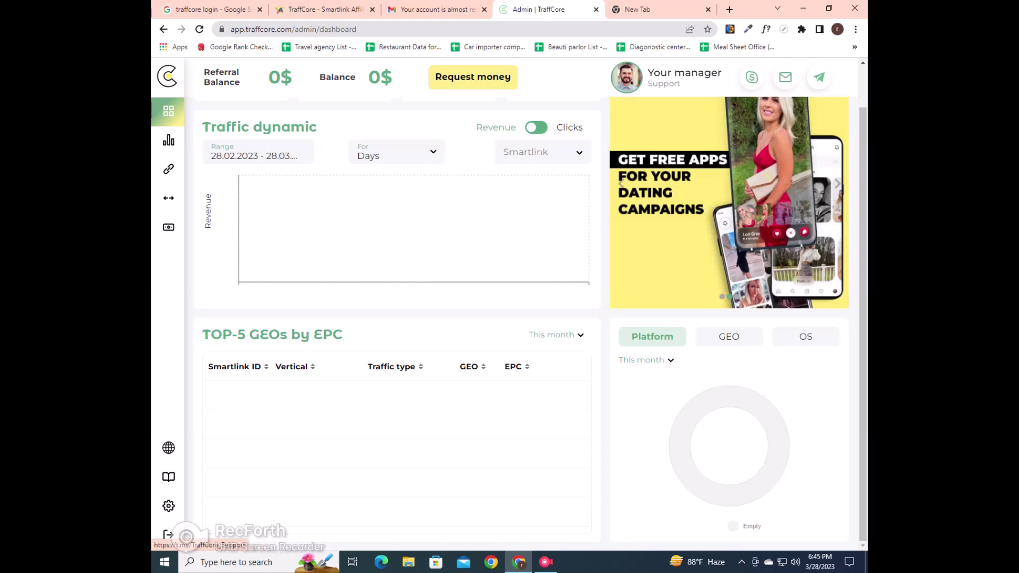
- Open the Smartlinks section and name the new custom Smartlink Instant Hijab
{"action": "mouse_move", "coordinate": [168, 198]}
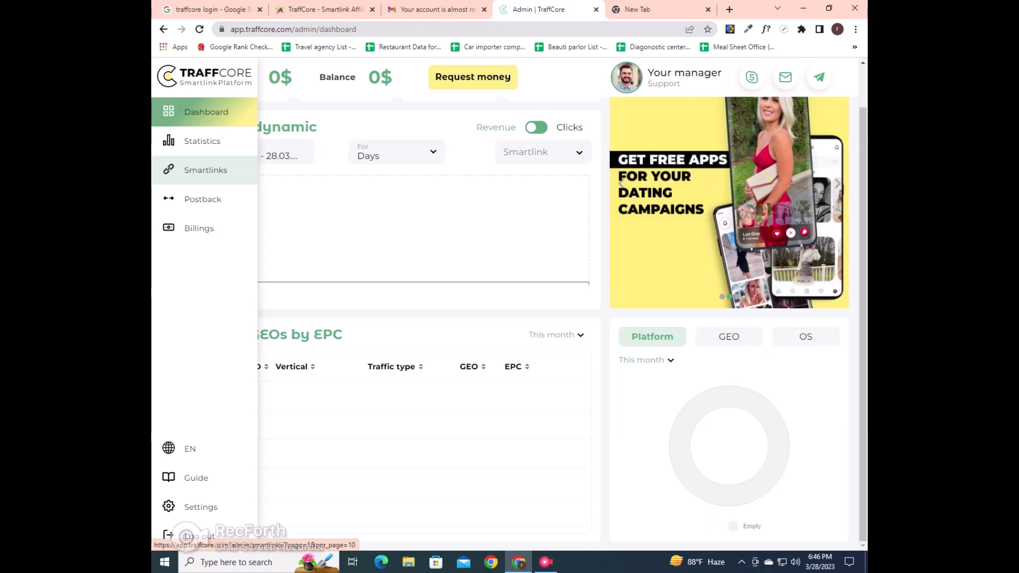
{"action": "left_click", "coordinate": [206, 170]}
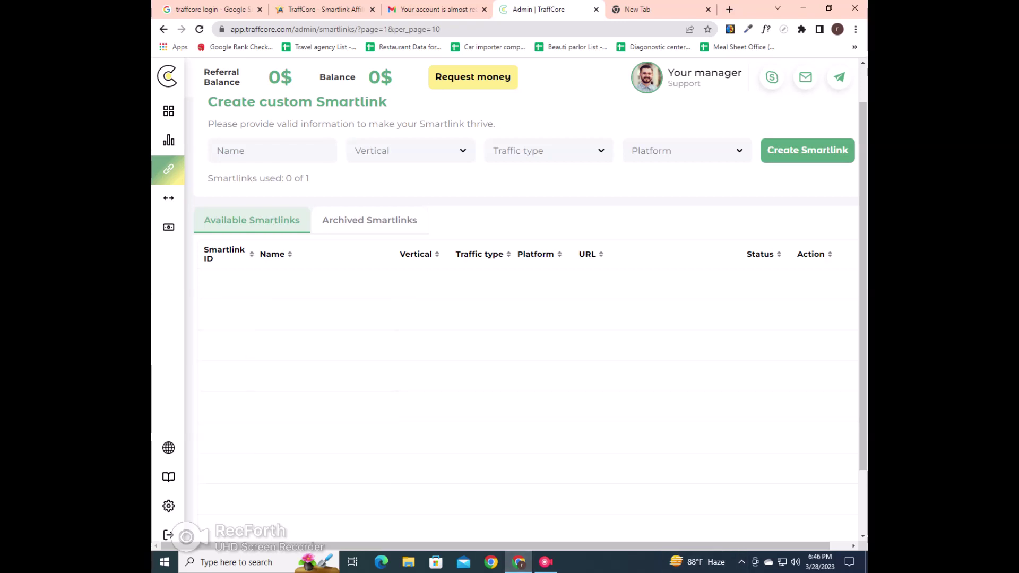
{"action": "left_click", "coordinate": [272, 150]}
{"action": "left_click", "coordinate": [289, 180]}
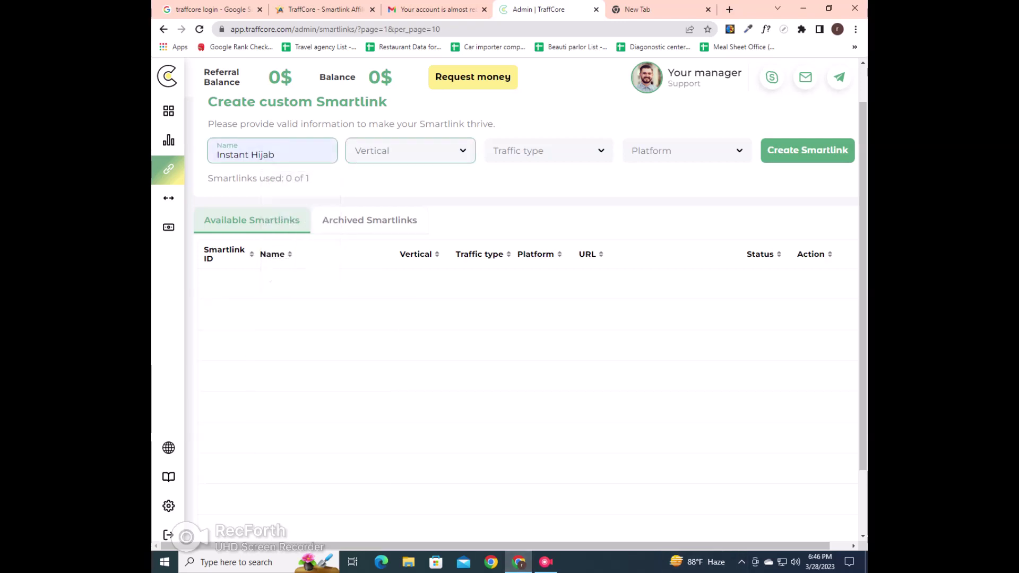
{"action": "left_click_drag", "start_coordinate": [275, 155], "coordinate": [204, 159]}
{"action": "key", "text": "BackSpace"}
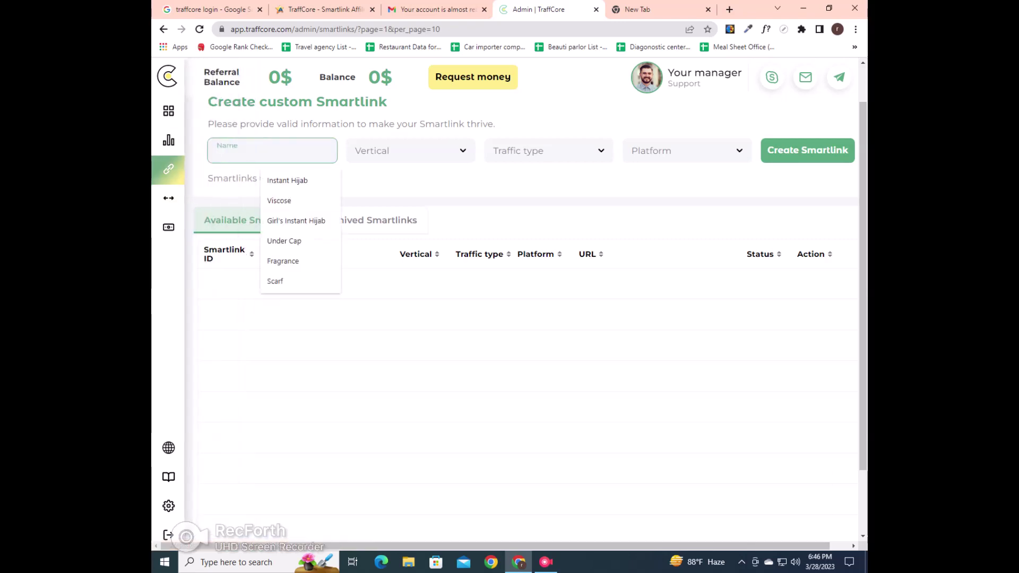
{"action": "key", "text": "Down"}
{"action": "key", "text": "Return"}
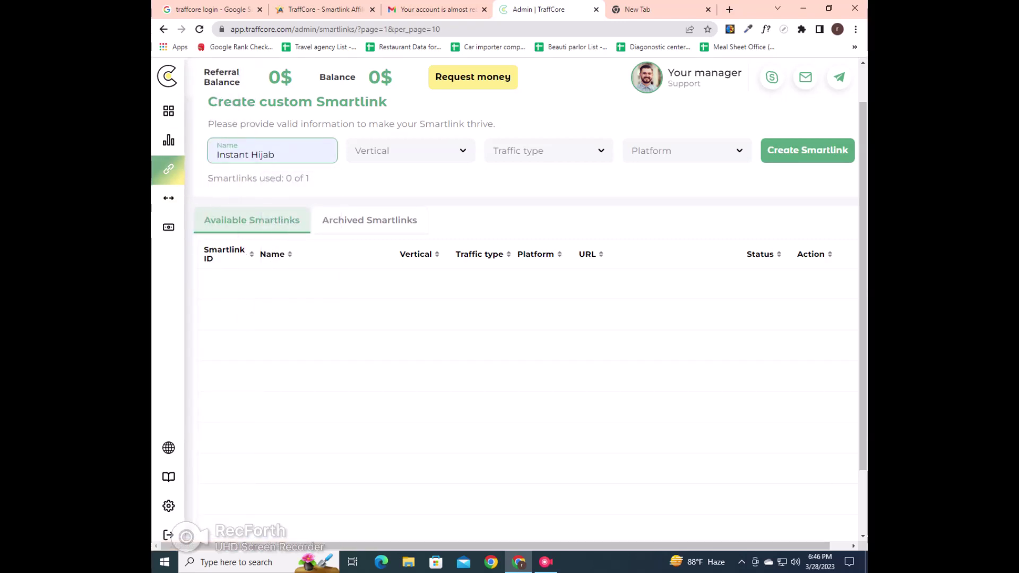
- Set the new Smartlink's vertical to Adult Dating
{"action": "left_click", "coordinate": [410, 151]}
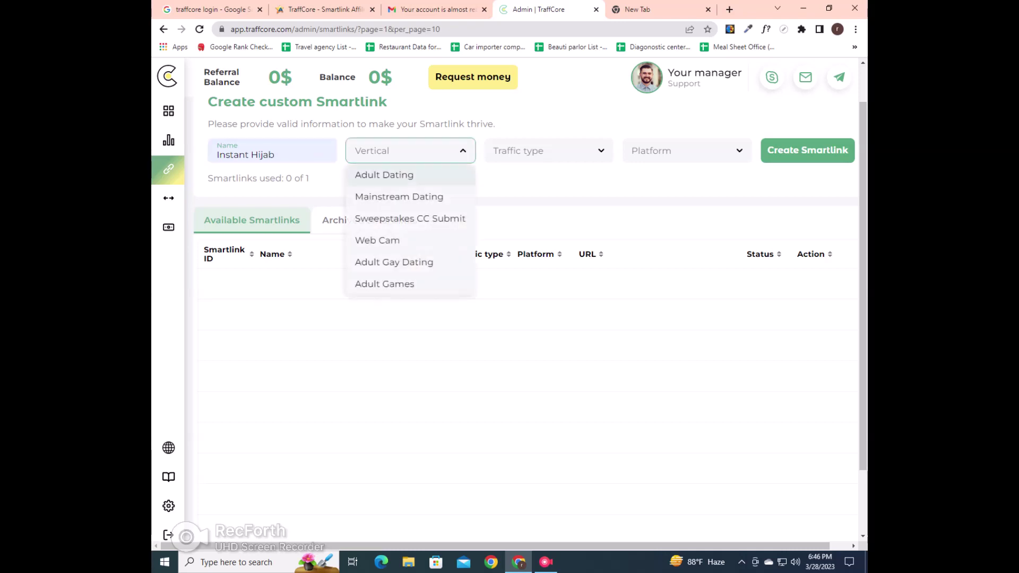
{"action": "left_click", "coordinate": [410, 150]}
{"action": "left_click", "coordinate": [410, 151]}
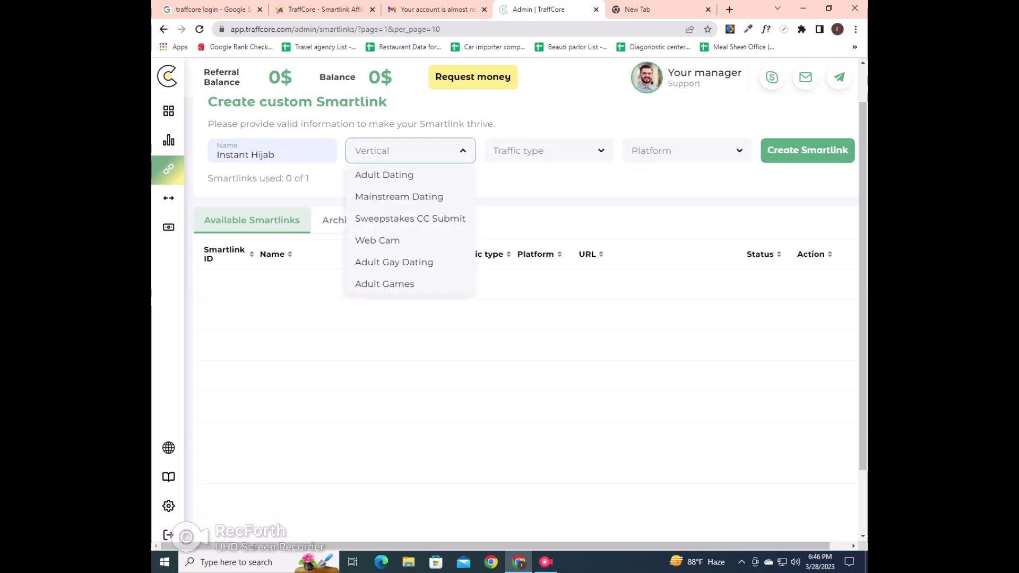
{"action": "key", "text": "Down"}
{"action": "key", "text": "Down"}
{"action": "key", "text": "Down"}
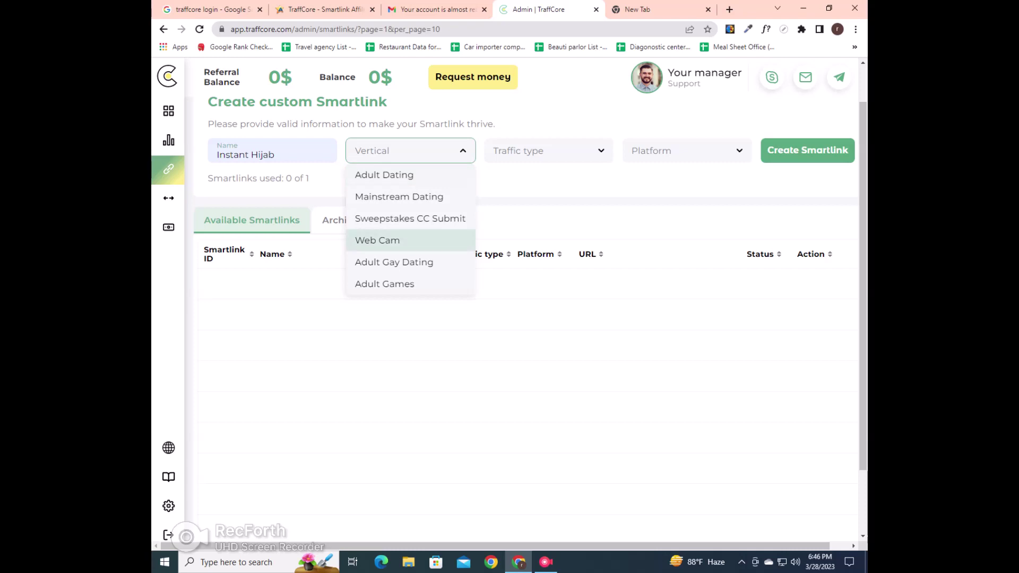
{"action": "key", "text": "Escape"}
{"action": "key", "text": "Down"}
{"action": "key", "text": "Down"}
{"action": "key", "text": "Down"}
{"action": "key", "text": "Down"}
{"action": "left_click", "coordinate": [410, 175]}
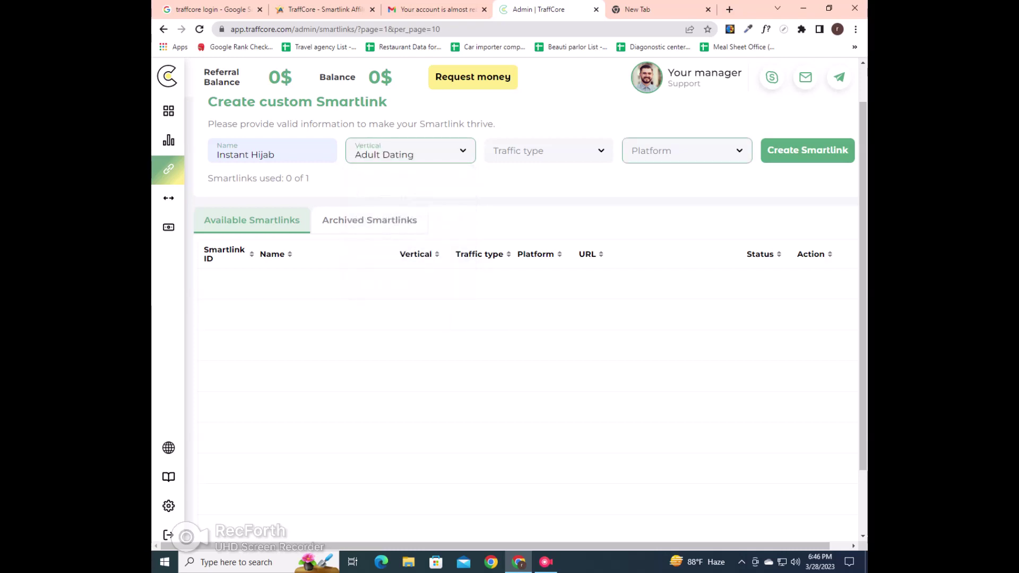
- Set the new Smartlink's traffic type to Snapchat
{"action": "left_click", "coordinate": [549, 150]}
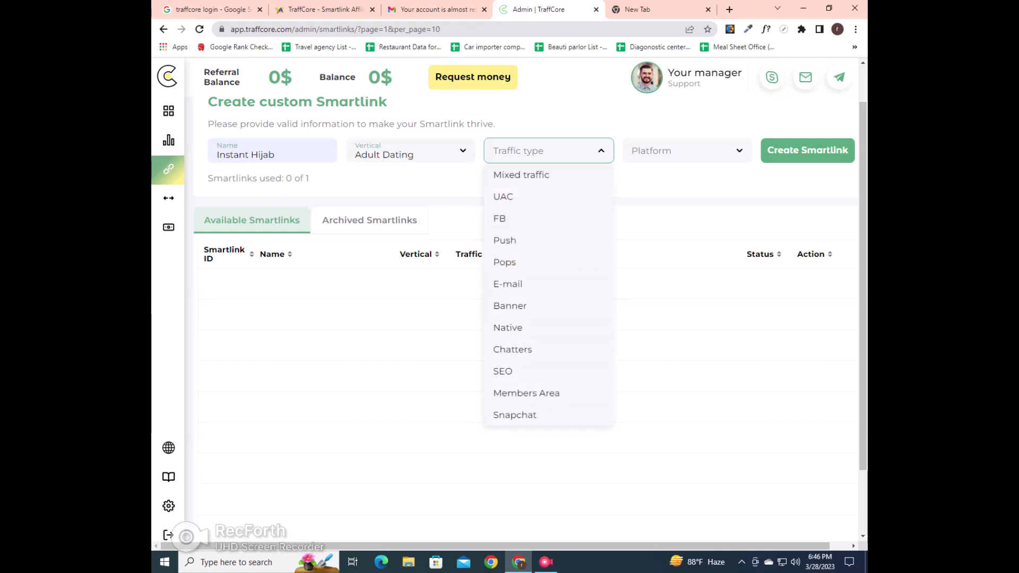
{"action": "key", "text": "Escape"}
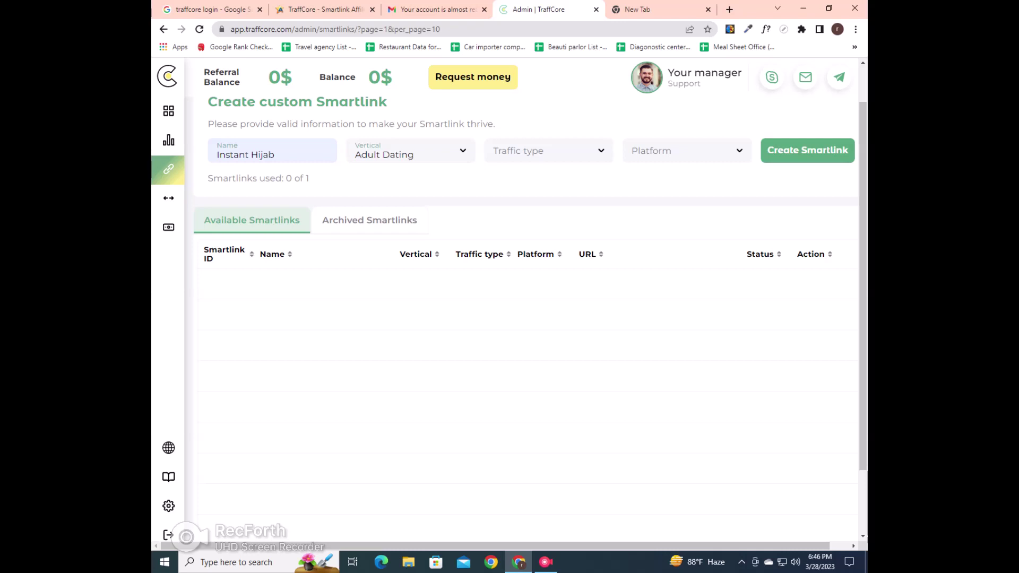
{"action": "left_click", "coordinate": [549, 151]}
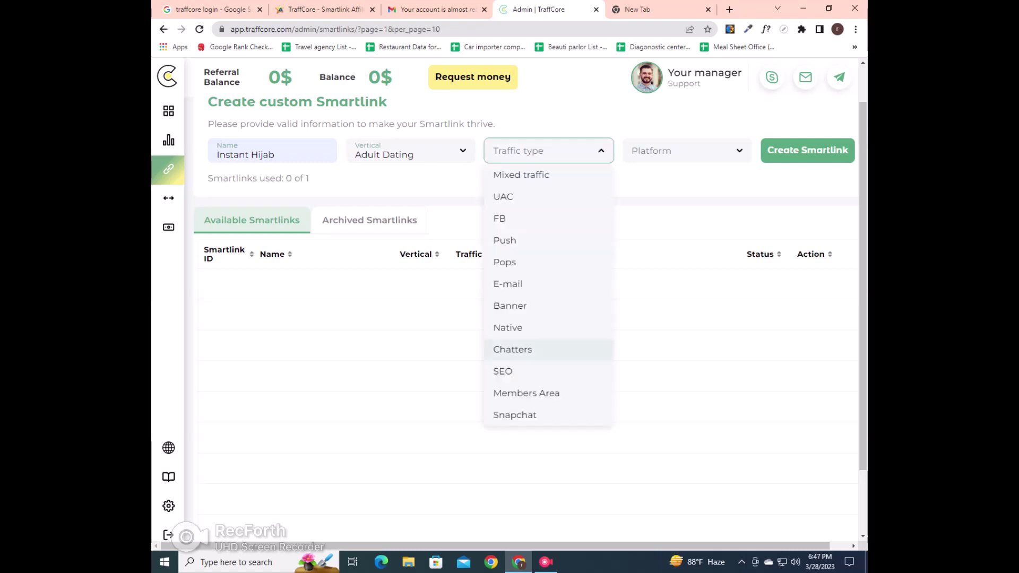
{"action": "left_click", "coordinate": [515, 414]}
- Choose Web+Mob as the Smartlink's platform and create the Smartlink
{"action": "left_click", "coordinate": [686, 151]}
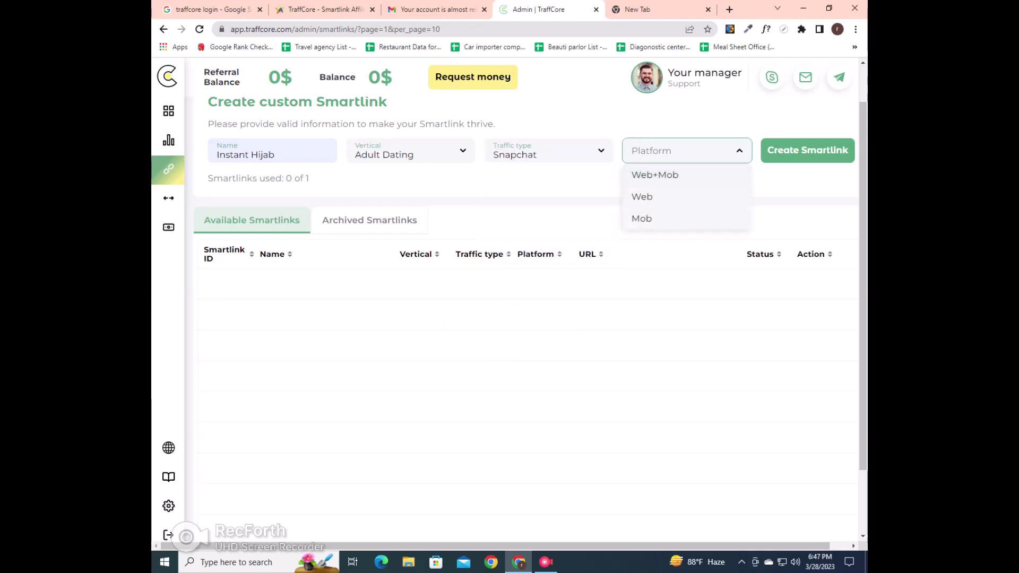
{"action": "left_click", "coordinate": [686, 150]}
{"action": "left_click", "coordinate": [686, 150]}
{"action": "key", "text": "Up"}
{"action": "key", "text": "Up"}
{"action": "key", "text": "Down"}
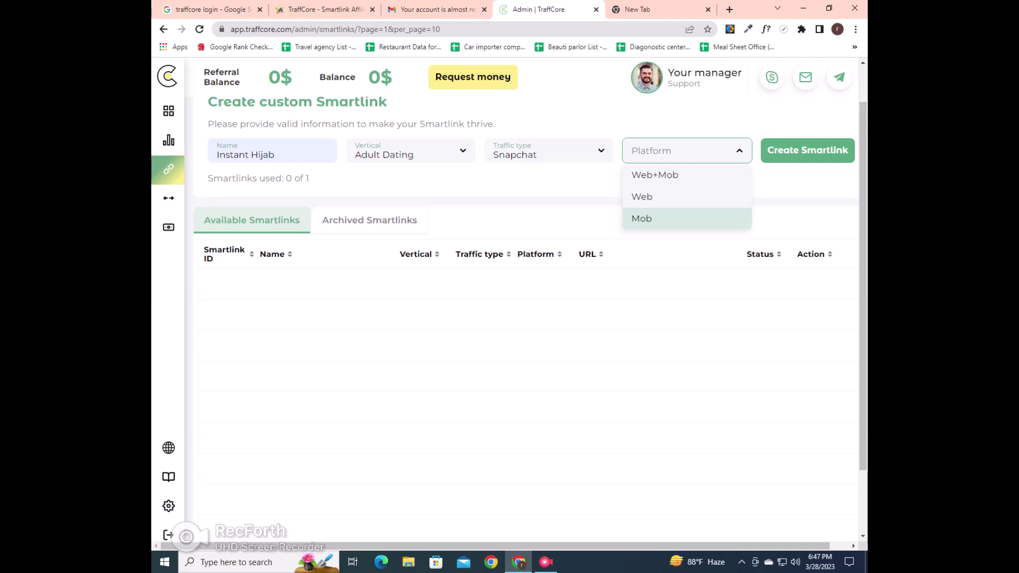
{"action": "key", "text": "Down"}
{"action": "key", "text": "Down"}
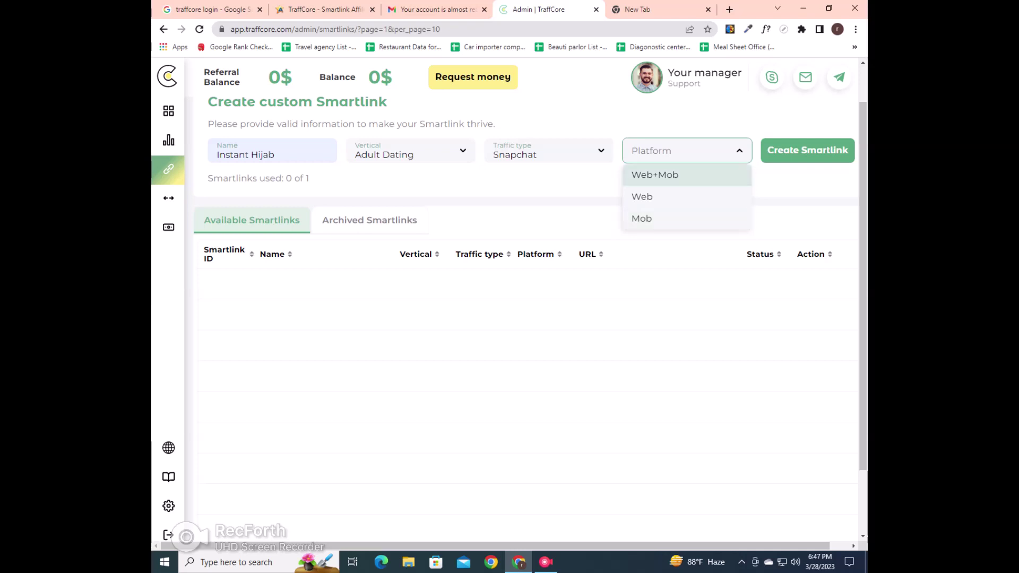
{"action": "key", "text": "Return"}
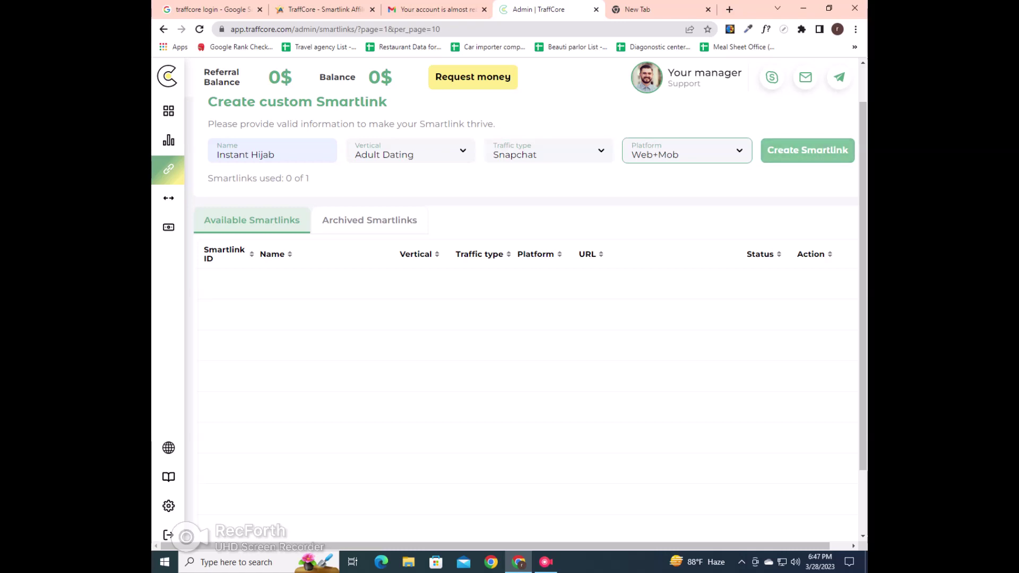
{"action": "left_click", "coordinate": [806, 150]}
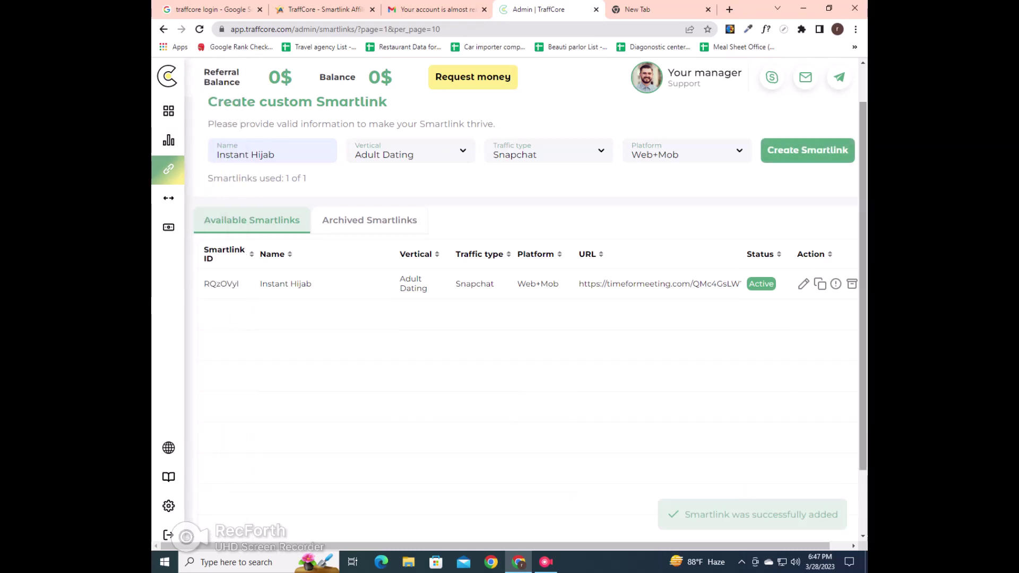
- Open the Instant Hijab Smartlink for editing and copy its tracking link
{"action": "left_click", "coordinate": [803, 284]}
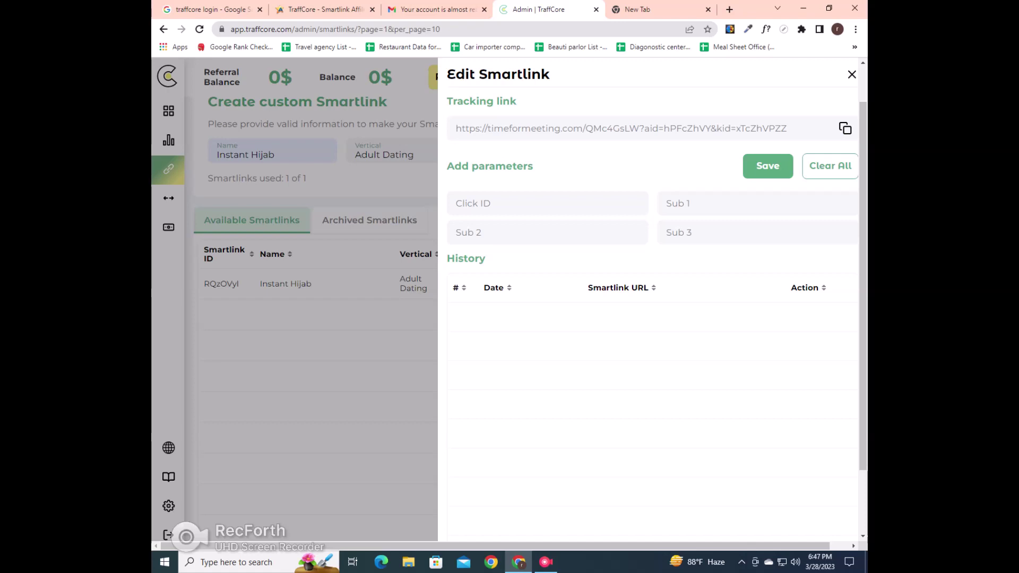
{"action": "left_click", "coordinate": [845, 128]}
- Try adding tracking link parameters with y as the Click ID and s as Sub 1, and leave the editor without saving
{"action": "left_click", "coordinate": [547, 203]}
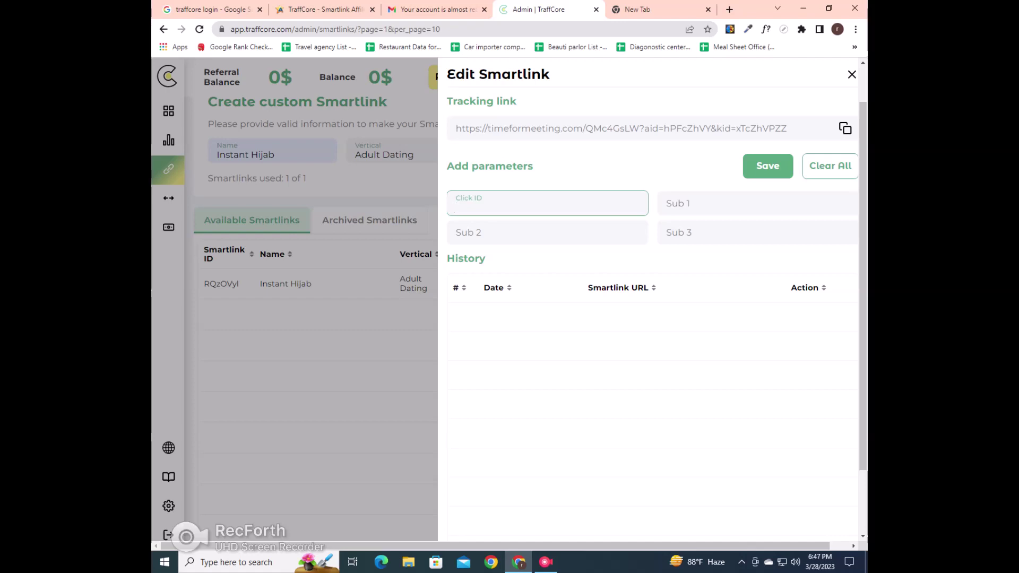
{"action": "type", "text": "y"}
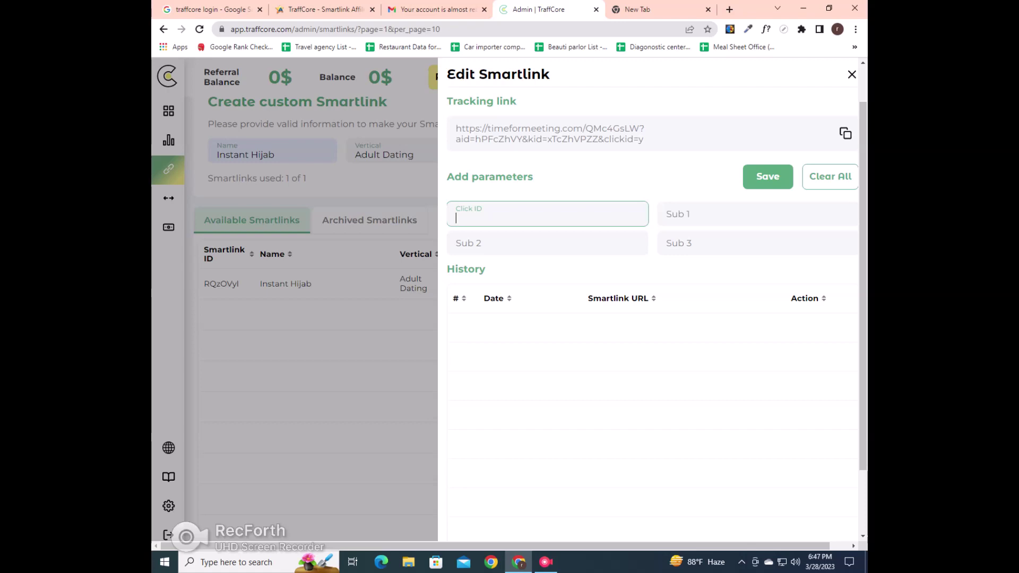
{"action": "key", "text": "BackSpace"}
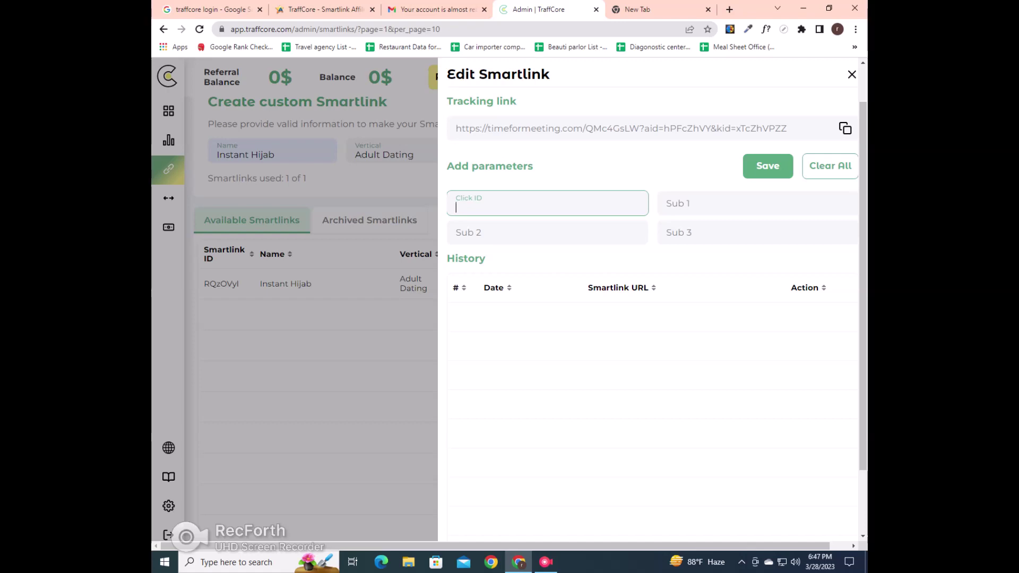
{"action": "left_click", "coordinate": [667, 207]}
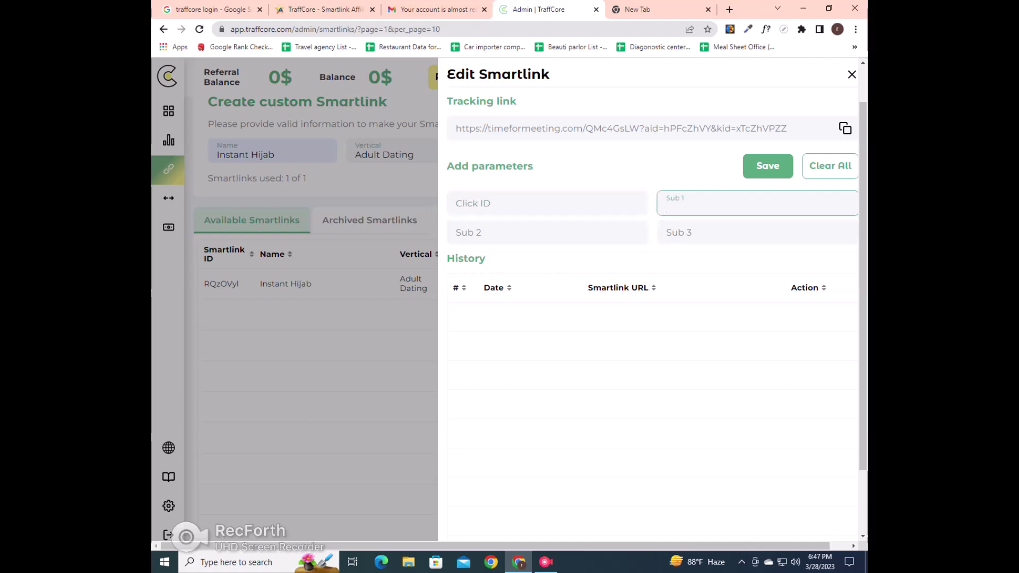
{"action": "type", "text": "s"}
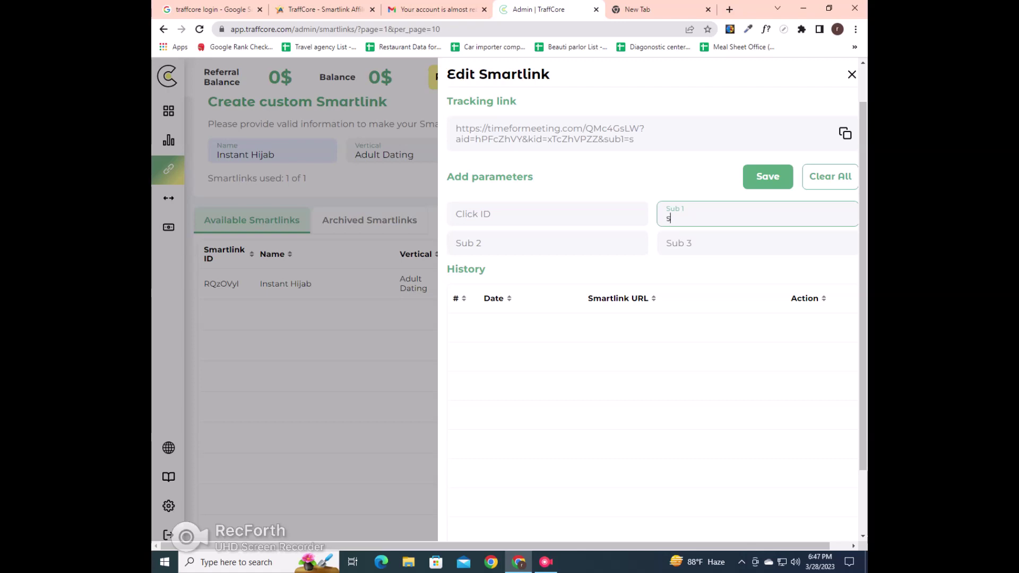
{"action": "left_click", "coordinate": [457, 245]}
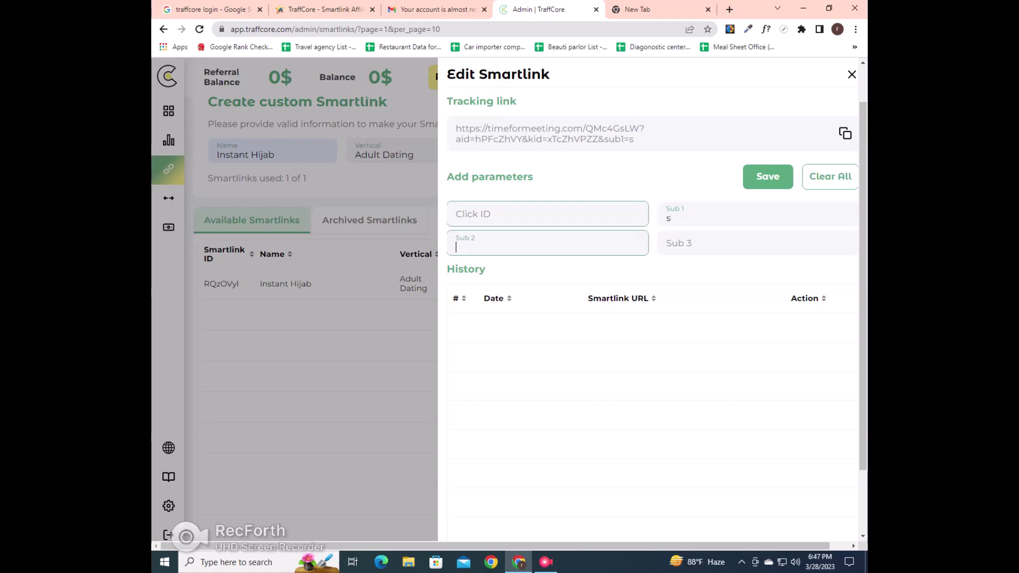
{"action": "left_click", "coordinate": [671, 217]}
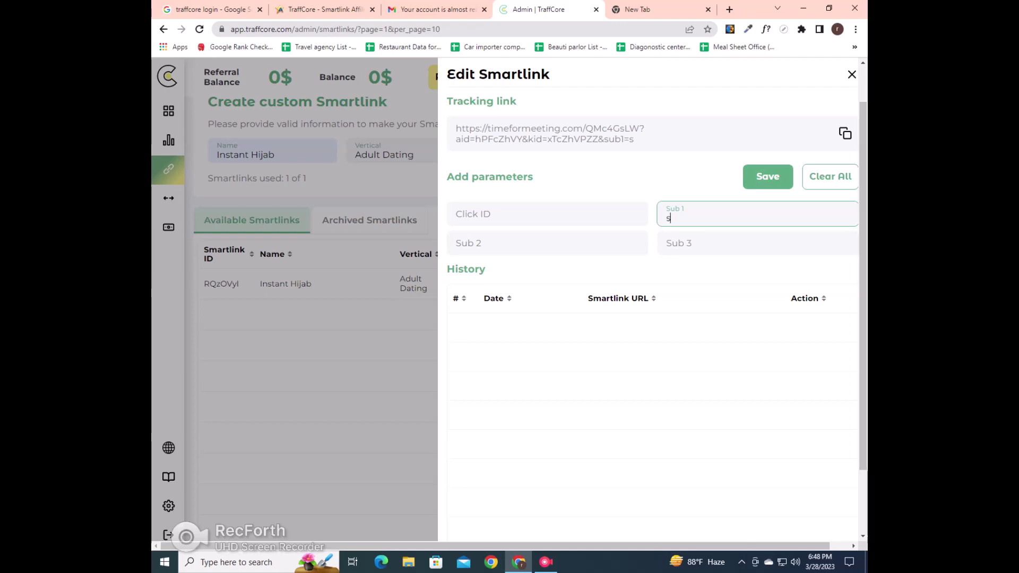
{"action": "left_click", "coordinate": [457, 245]}
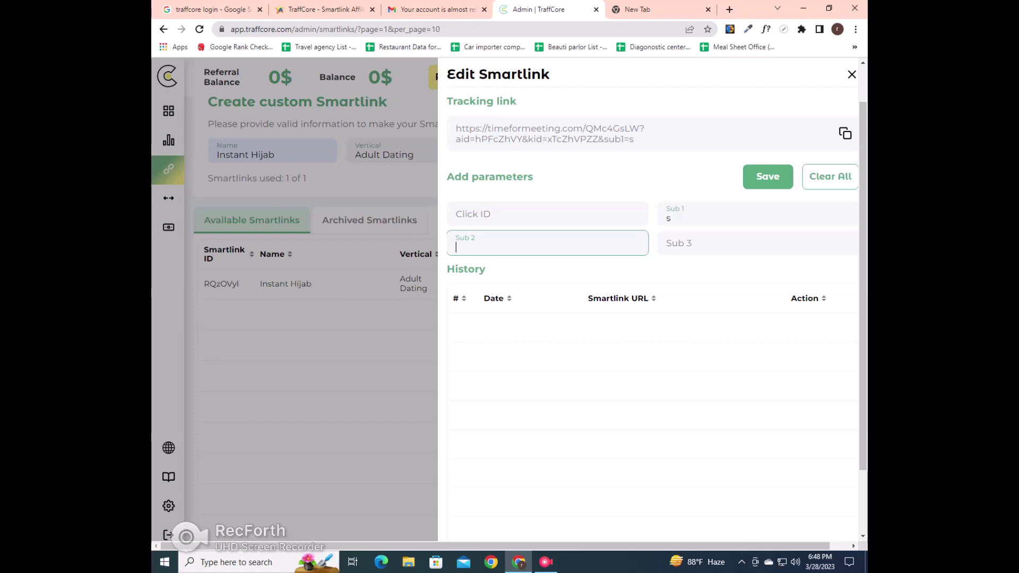
{"action": "key", "text": "Escape"}
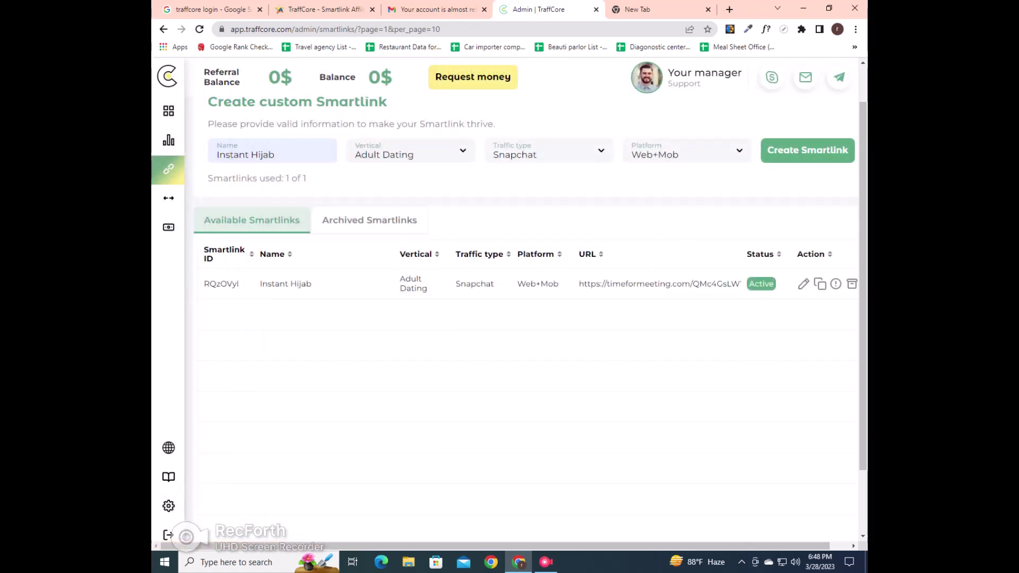
- Check the referral balance and the main account balance
{"action": "mouse_move", "coordinate": [170, 493]}
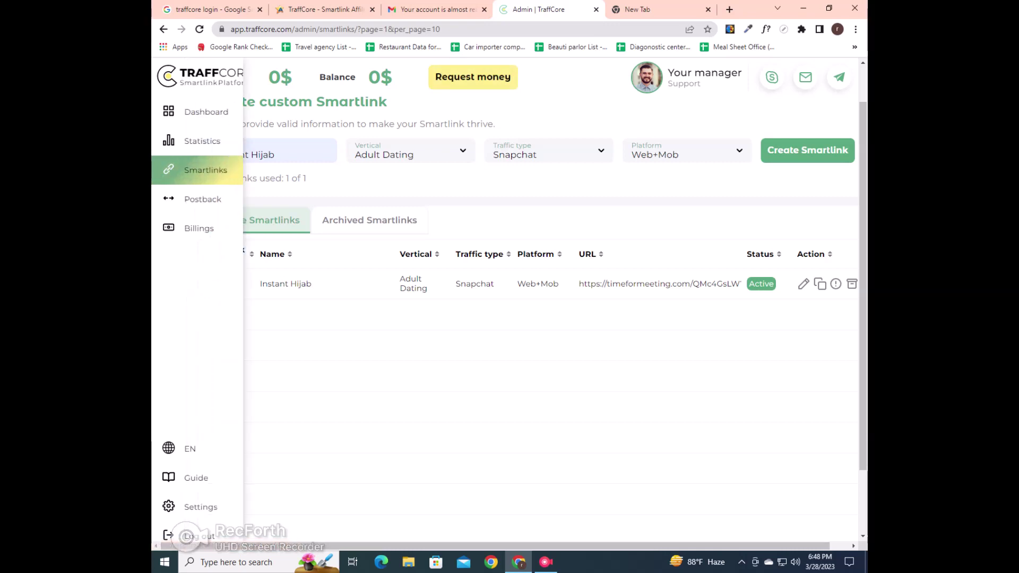
{"action": "double_click", "coordinate": [274, 77]}
{"action": "double_click", "coordinate": [374, 77]}
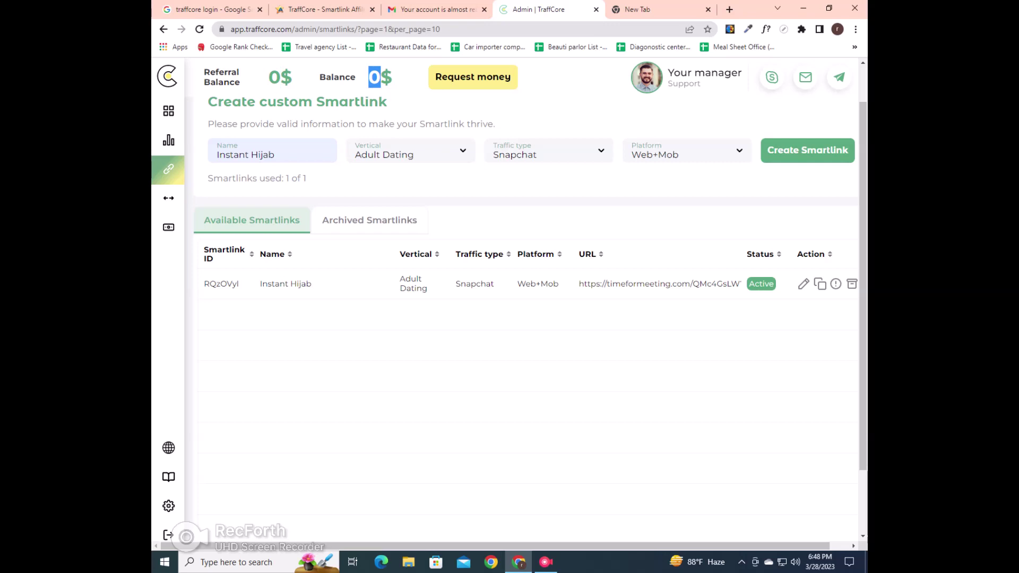
{"action": "left_click_drag", "start_coordinate": [216, 82], "coordinate": [280, 77]}
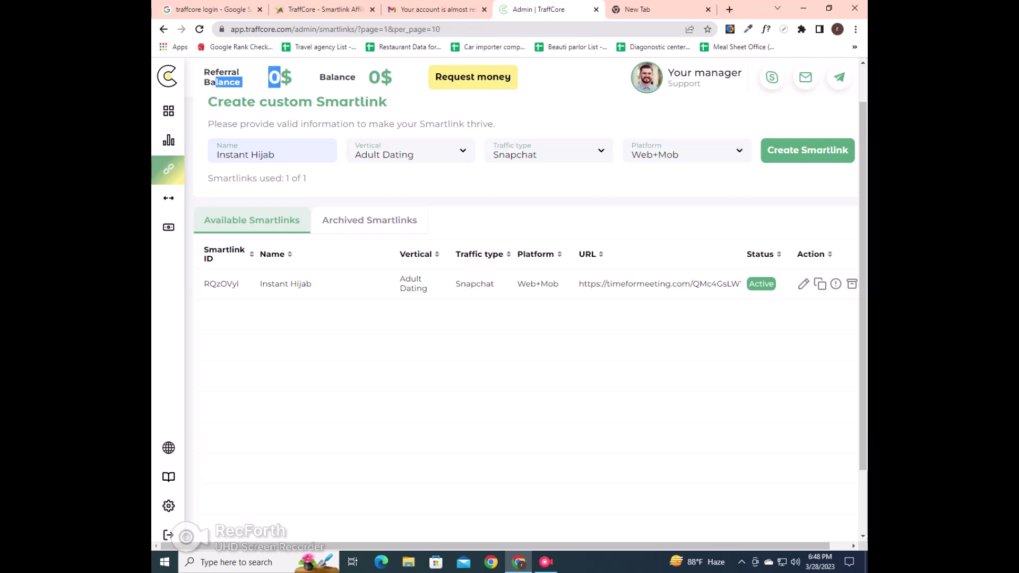
{"action": "left_click_drag", "start_coordinate": [368, 77], "coordinate": [392, 77]}
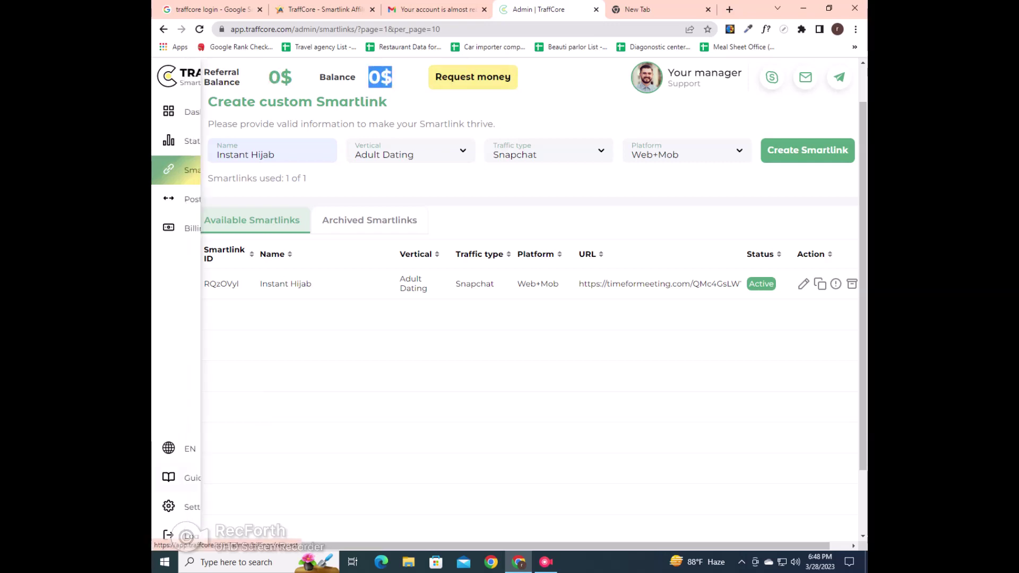
- Open the billing section's payment request page and check the minimal payout for the Capitalist method
{"action": "left_click", "coordinate": [202, 228]}
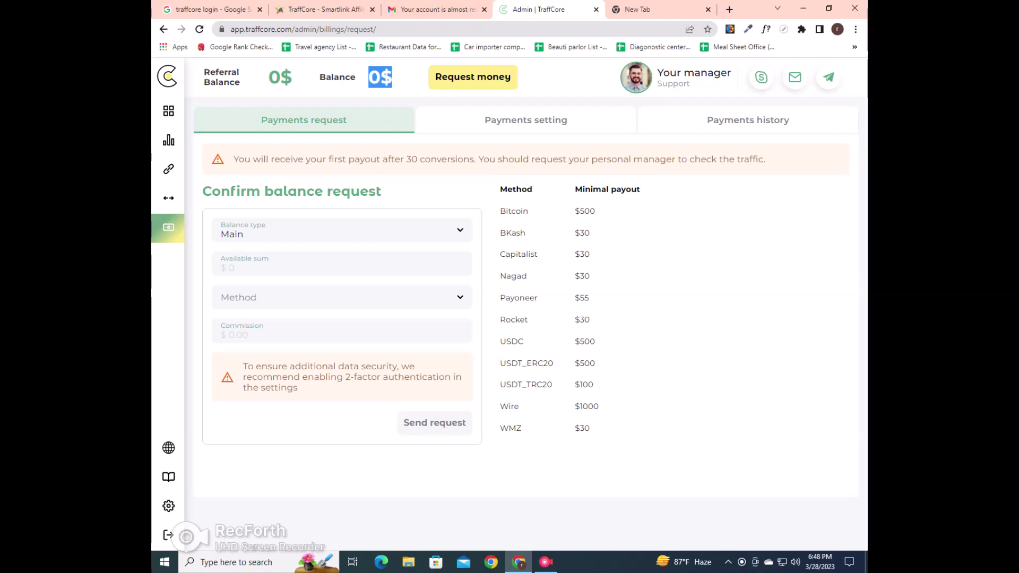
{"action": "double_click", "coordinate": [584, 254]}
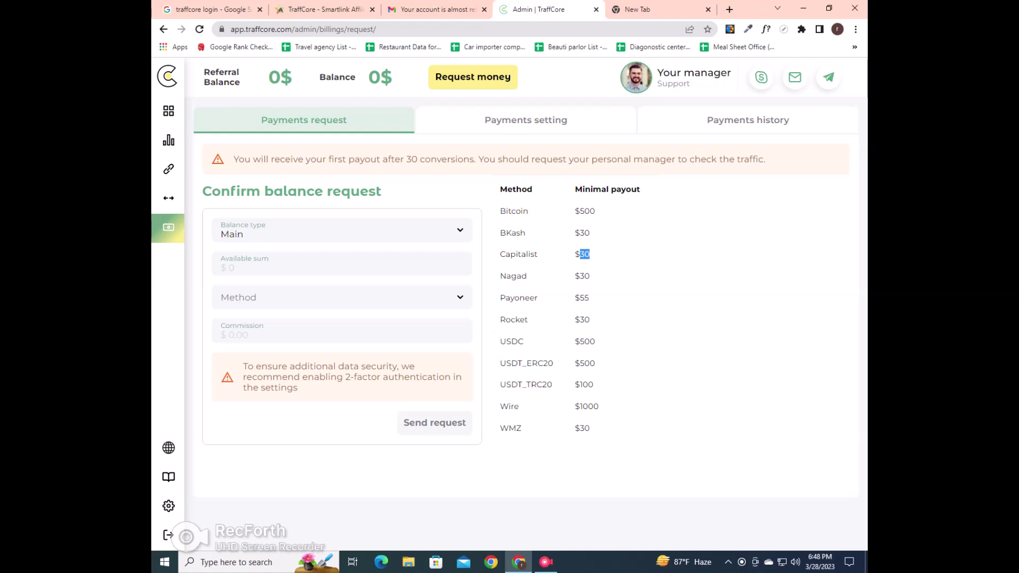
- Read the first-payout condition in the payment request notice and check the minimal payout for the BKash method
{"action": "key", "text": "Tab"}
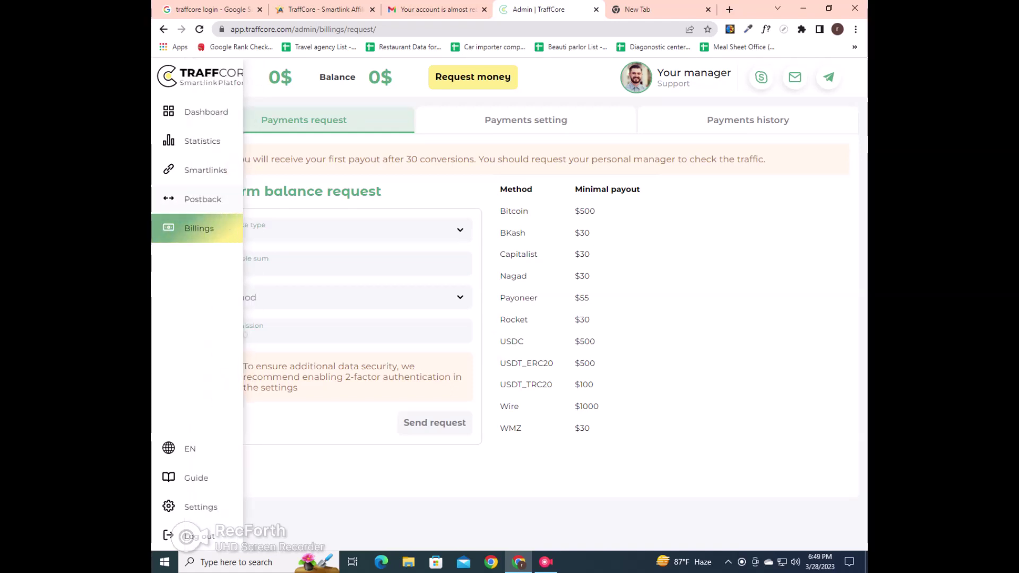
{"action": "triple_click", "coordinate": [704, 160]}
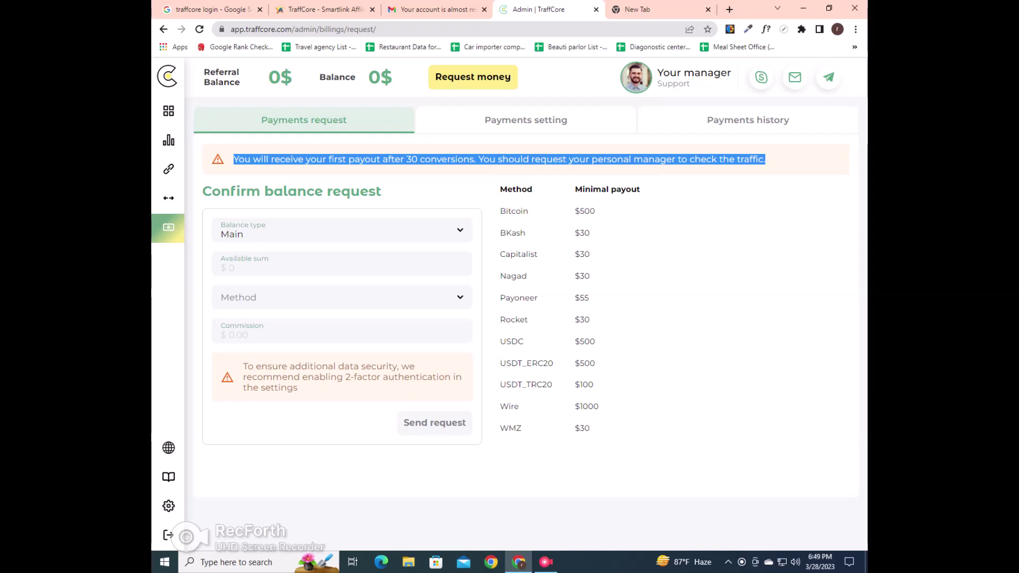
{"action": "double_click", "coordinate": [446, 159]}
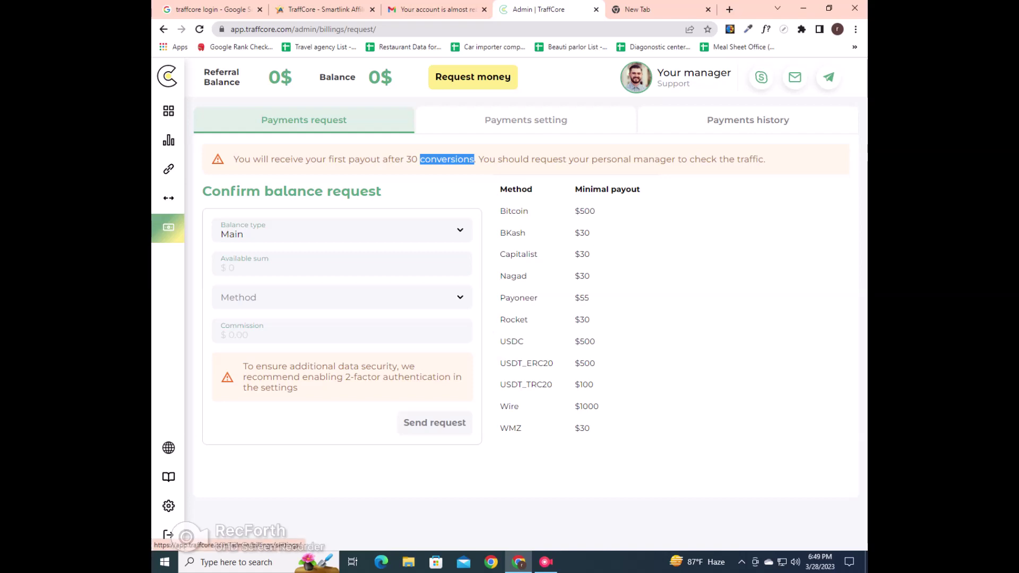
{"action": "triple_click", "coordinate": [412, 159]}
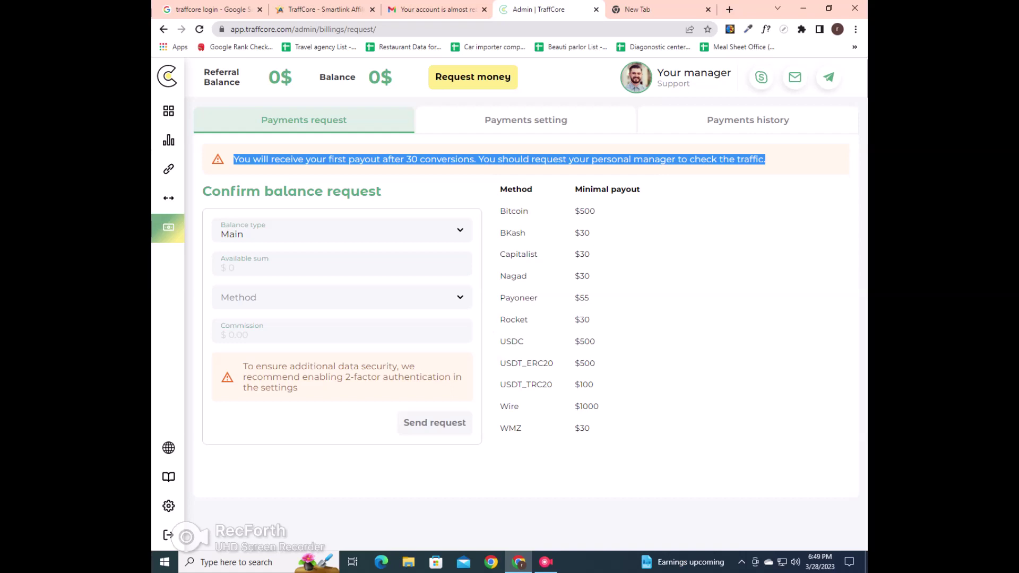
{"action": "left_click_drag", "start_coordinate": [575, 233], "coordinate": [590, 233]}
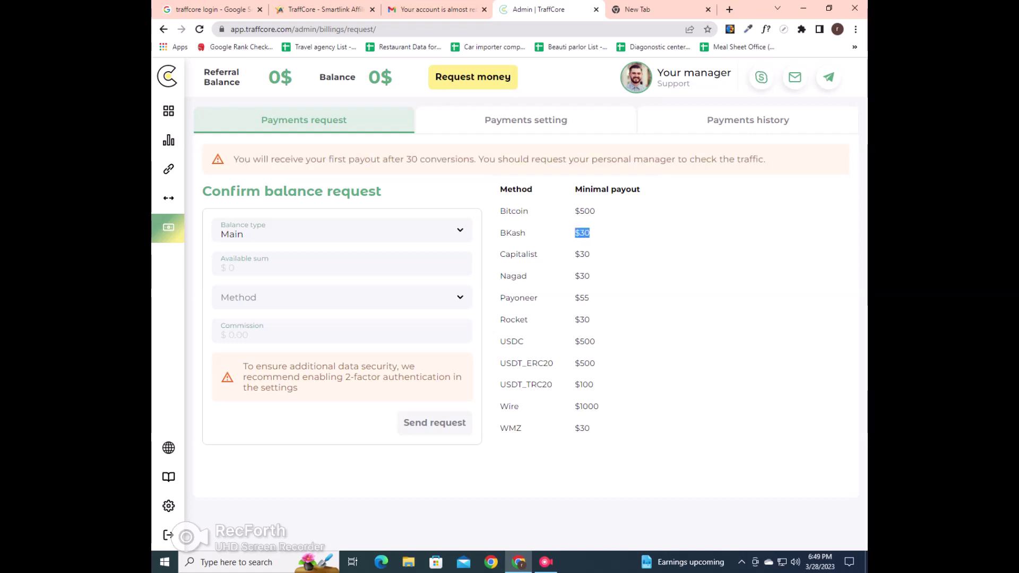
{"action": "left_click", "coordinate": [582, 233]}
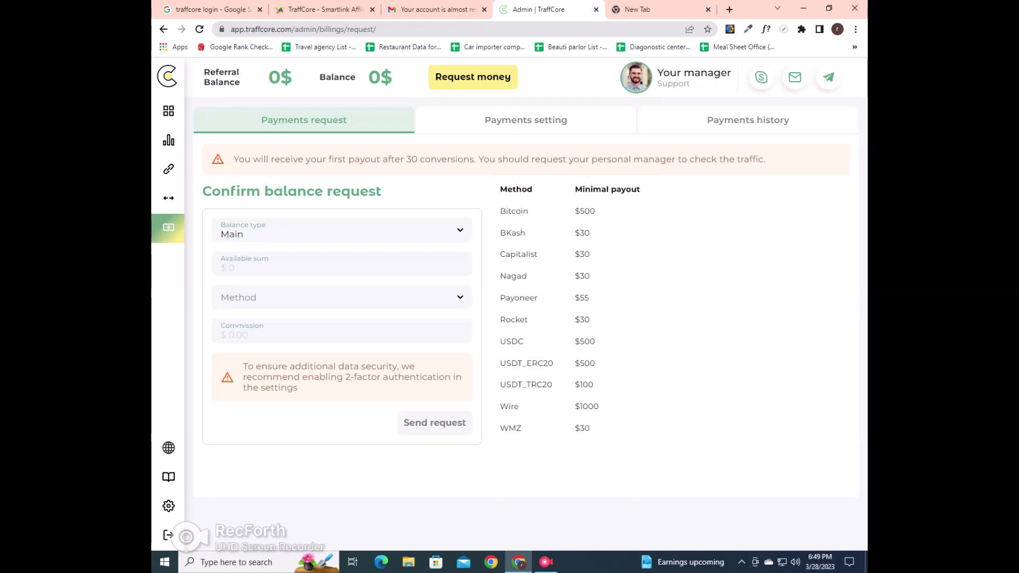
{"action": "left_click_drag", "start_coordinate": [407, 159], "coordinate": [450, 159]}
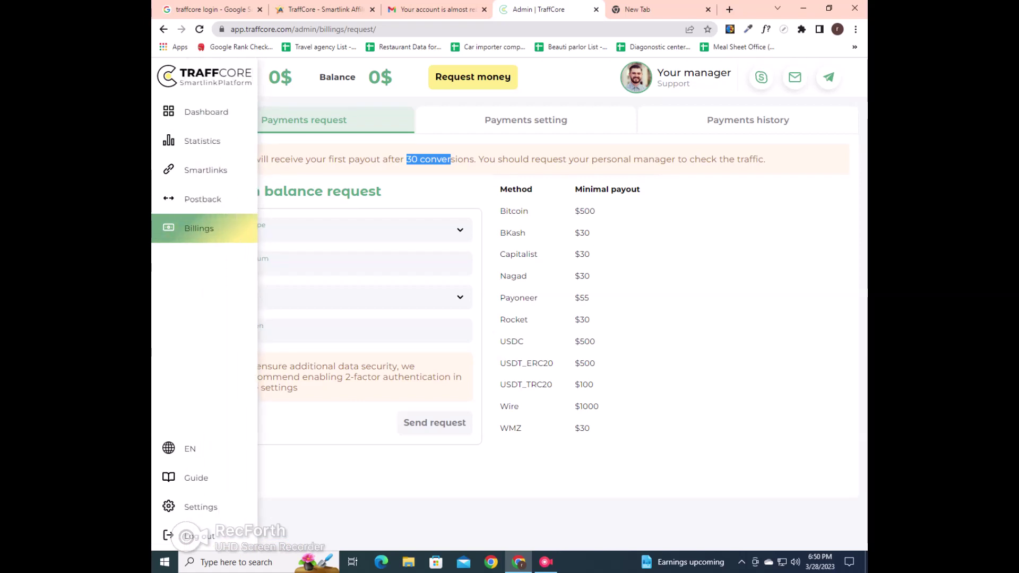
{"action": "left_click", "coordinate": [341, 230]}
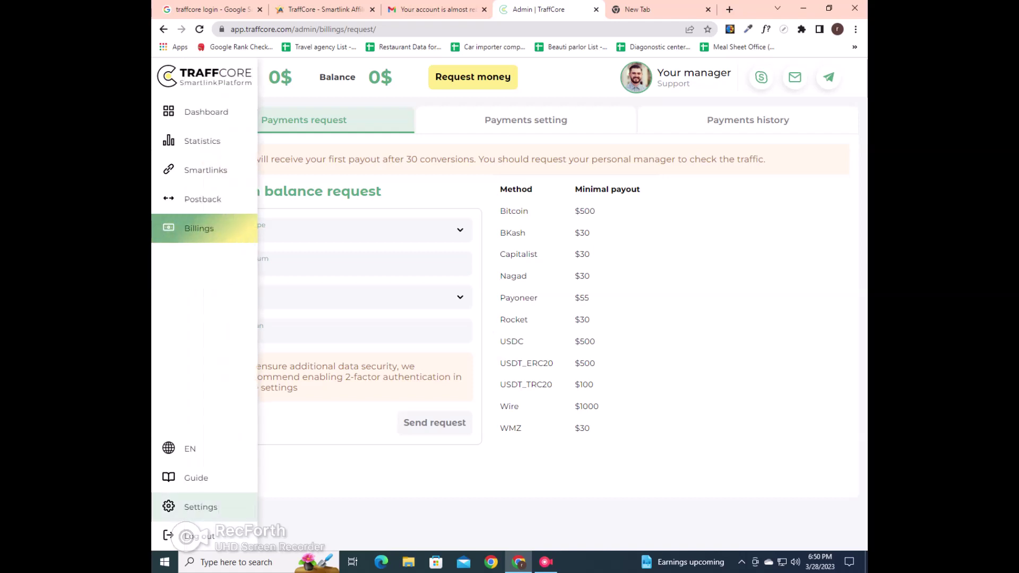
- Open the account settings to review the personal details, including date of birth and contact info, and close them without saving
{"action": "left_click", "coordinate": [191, 506]}
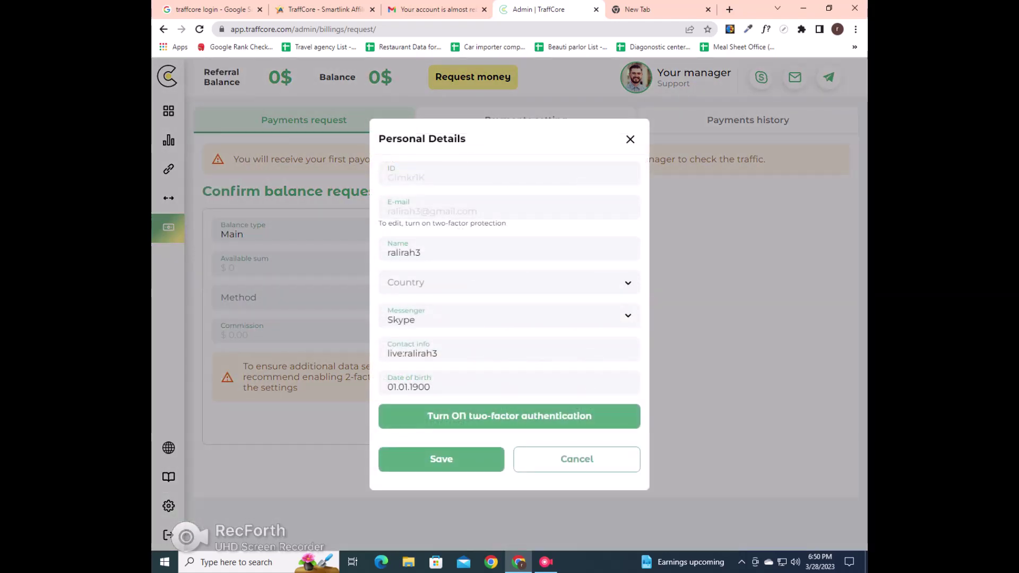
{"action": "left_click", "coordinate": [509, 386]}
{"action": "left_click", "coordinate": [510, 351]}
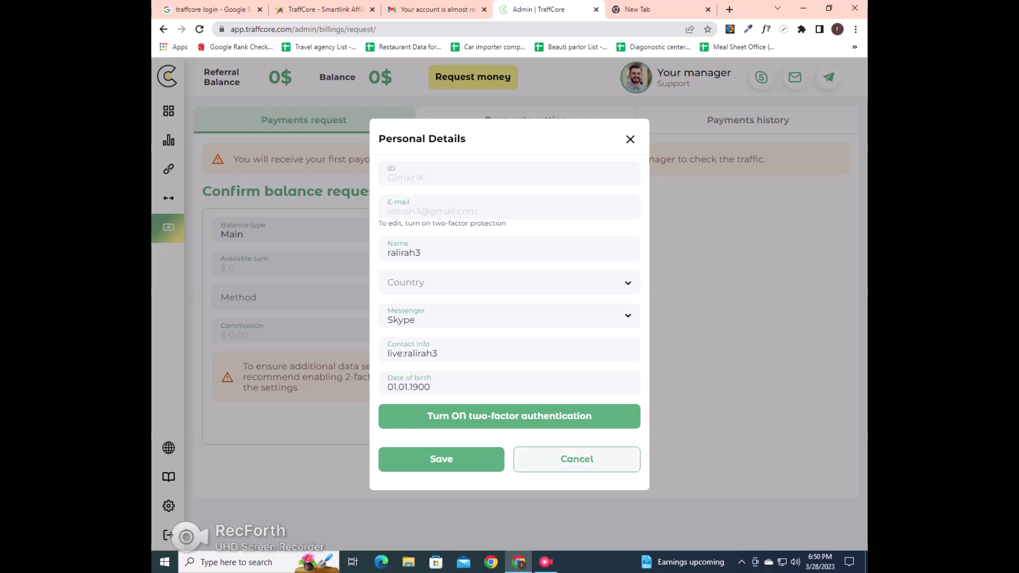
{"action": "left_click", "coordinate": [576, 459]}
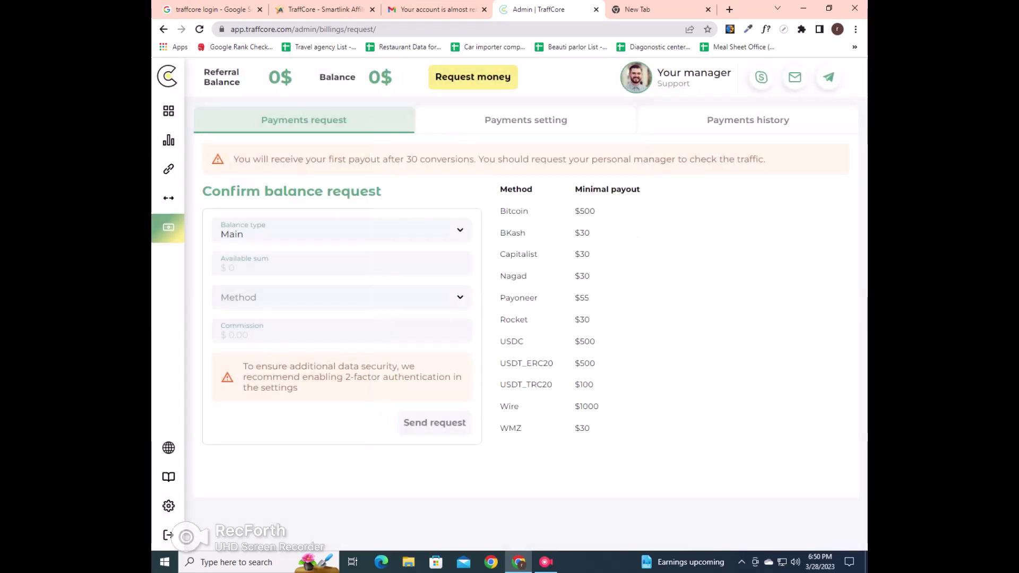